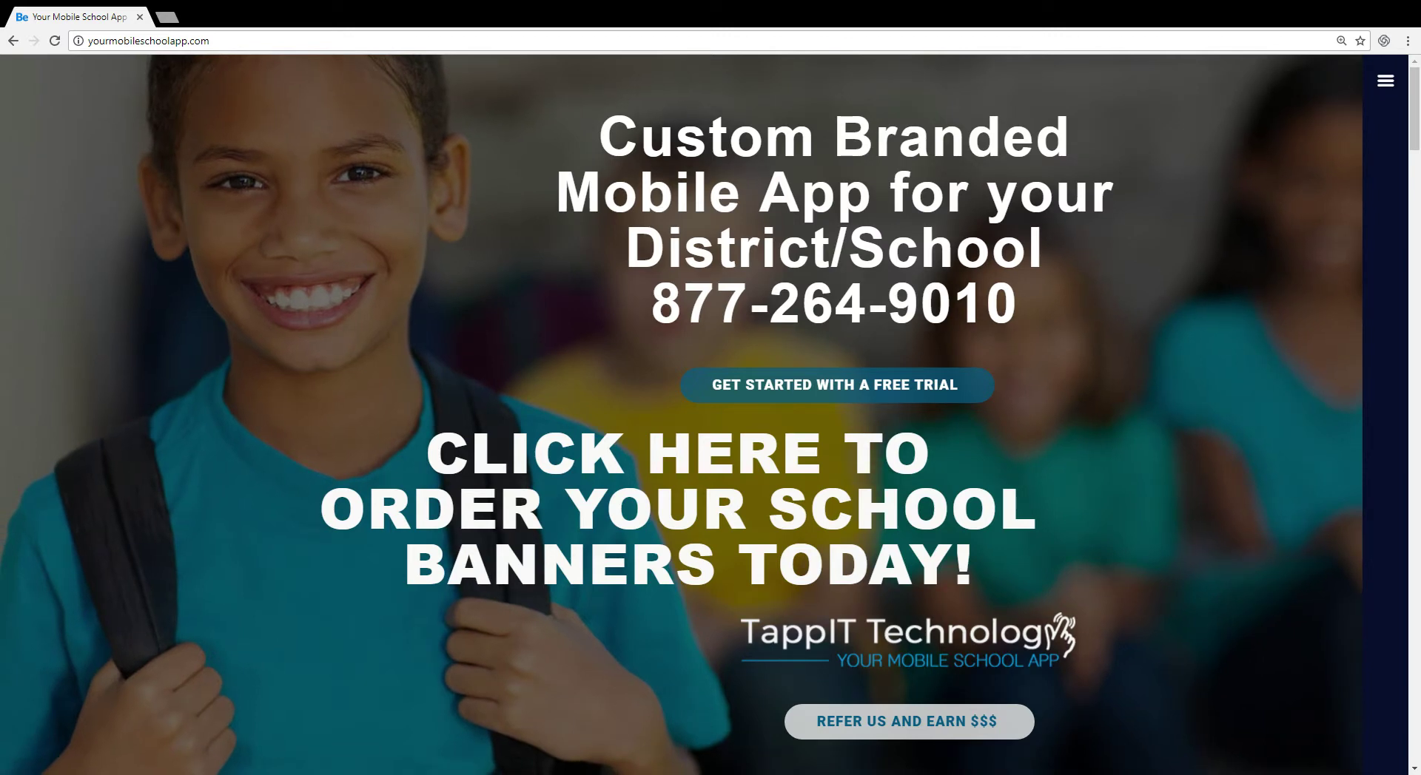
# Open the login page from the yourmobileschoolapp.com site and log in to the CMS with the saved credentials
pyautogui.click(249, 45)
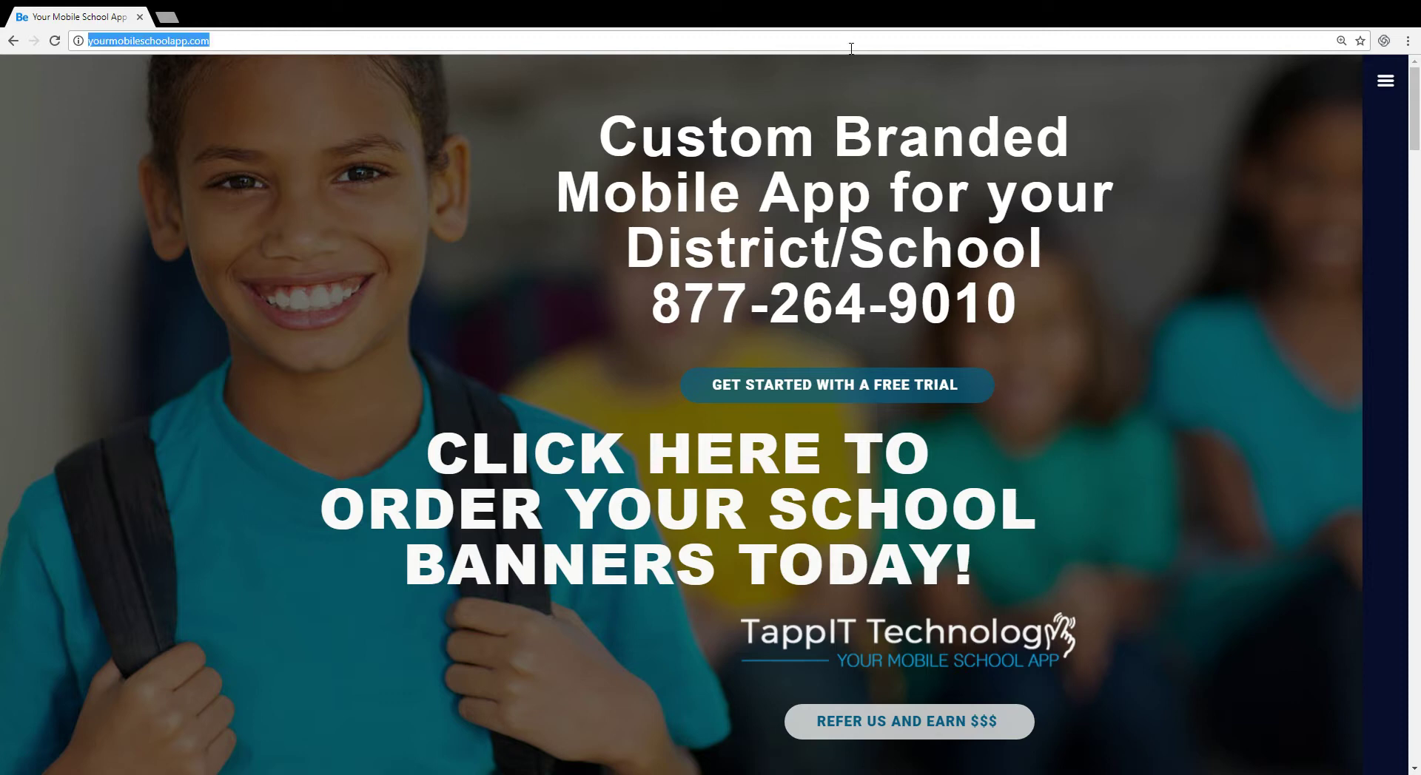
pyautogui.click(1387, 84)
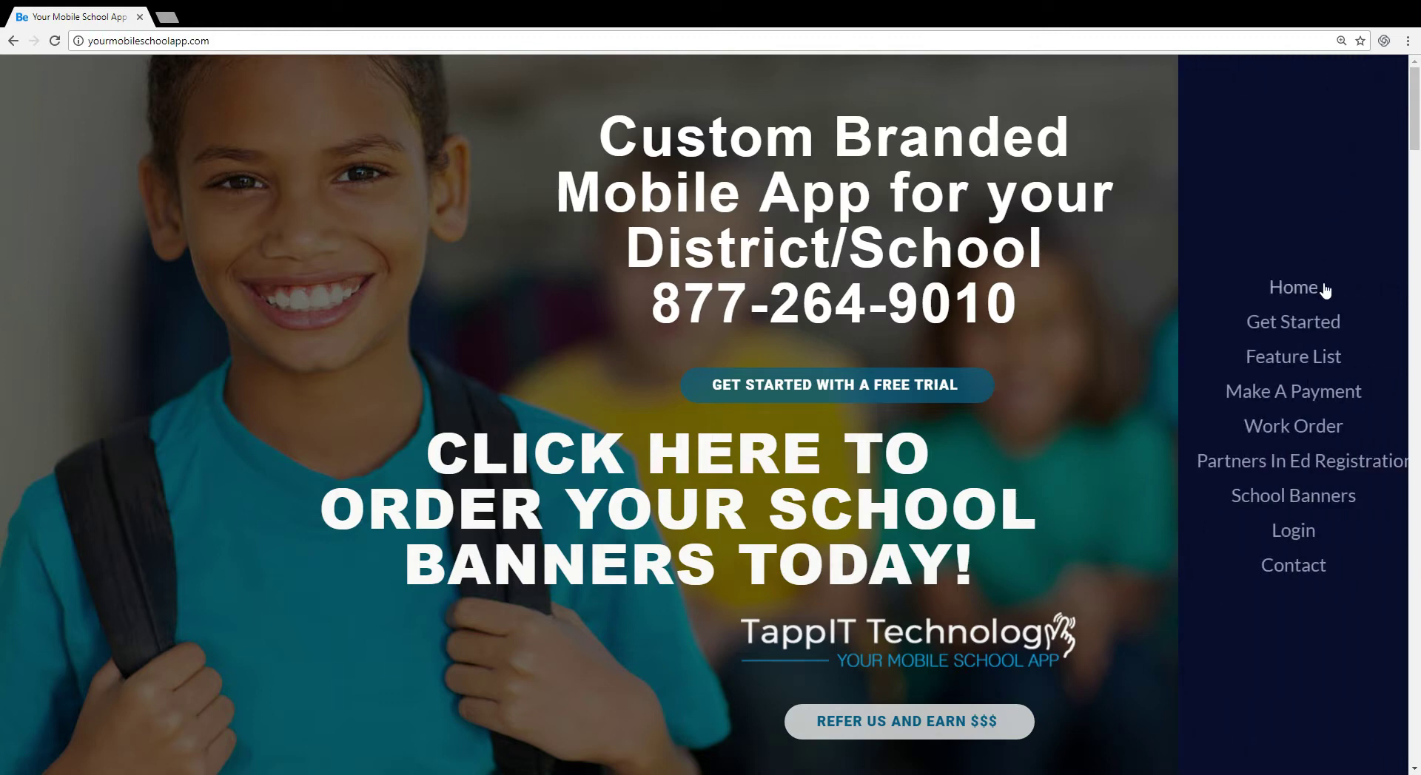
pyautogui.click(1294, 532)
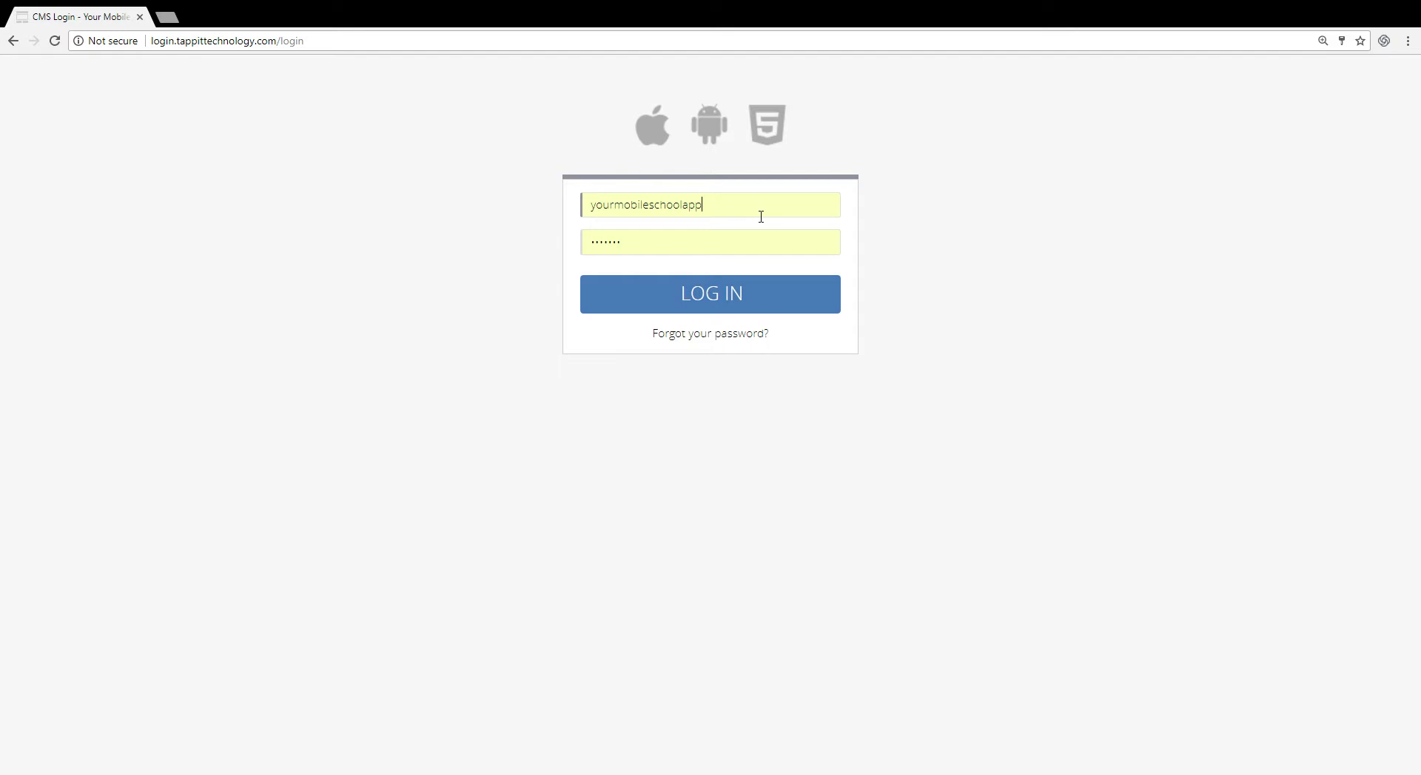
pyautogui.click(734, 291)
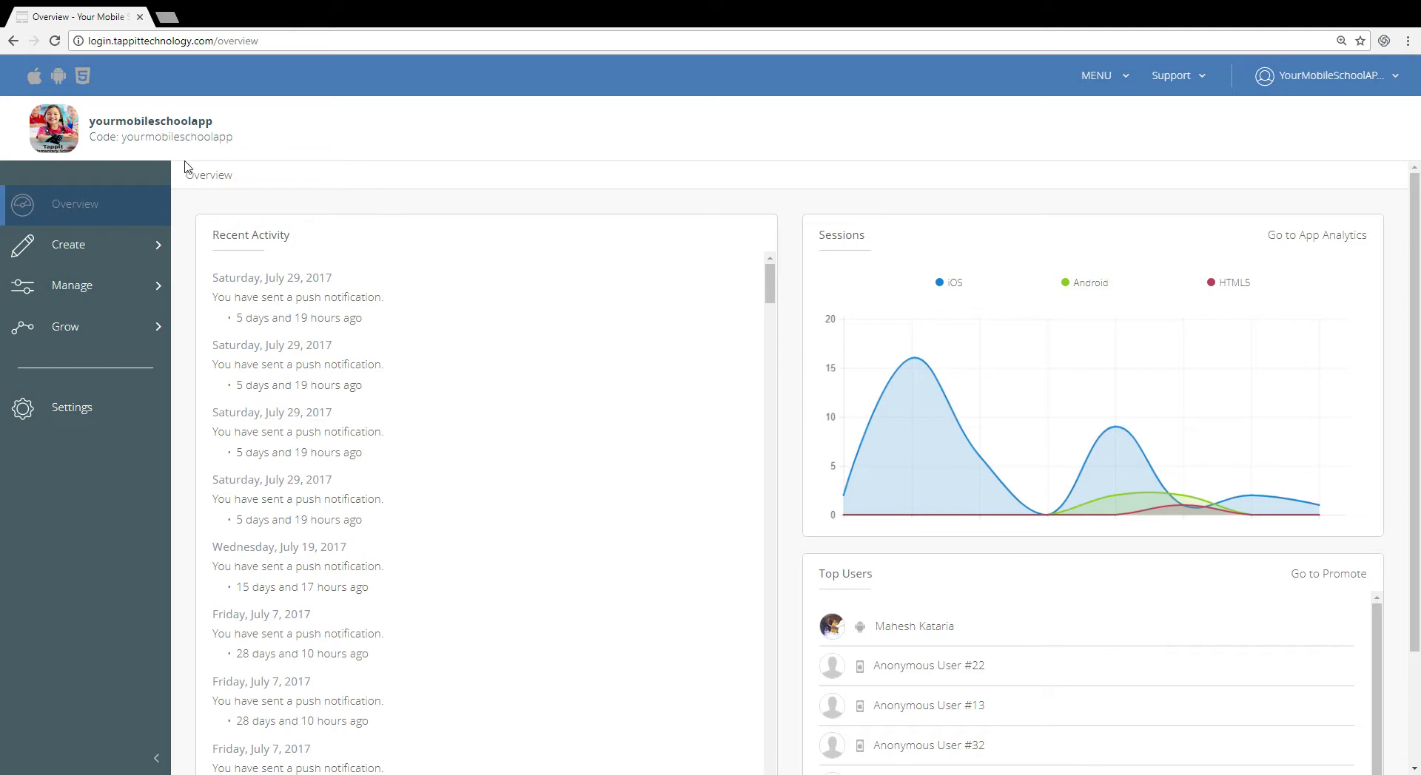
# Open the Build page for the app and return the app preview to its home screen
pyautogui.click(82, 252)
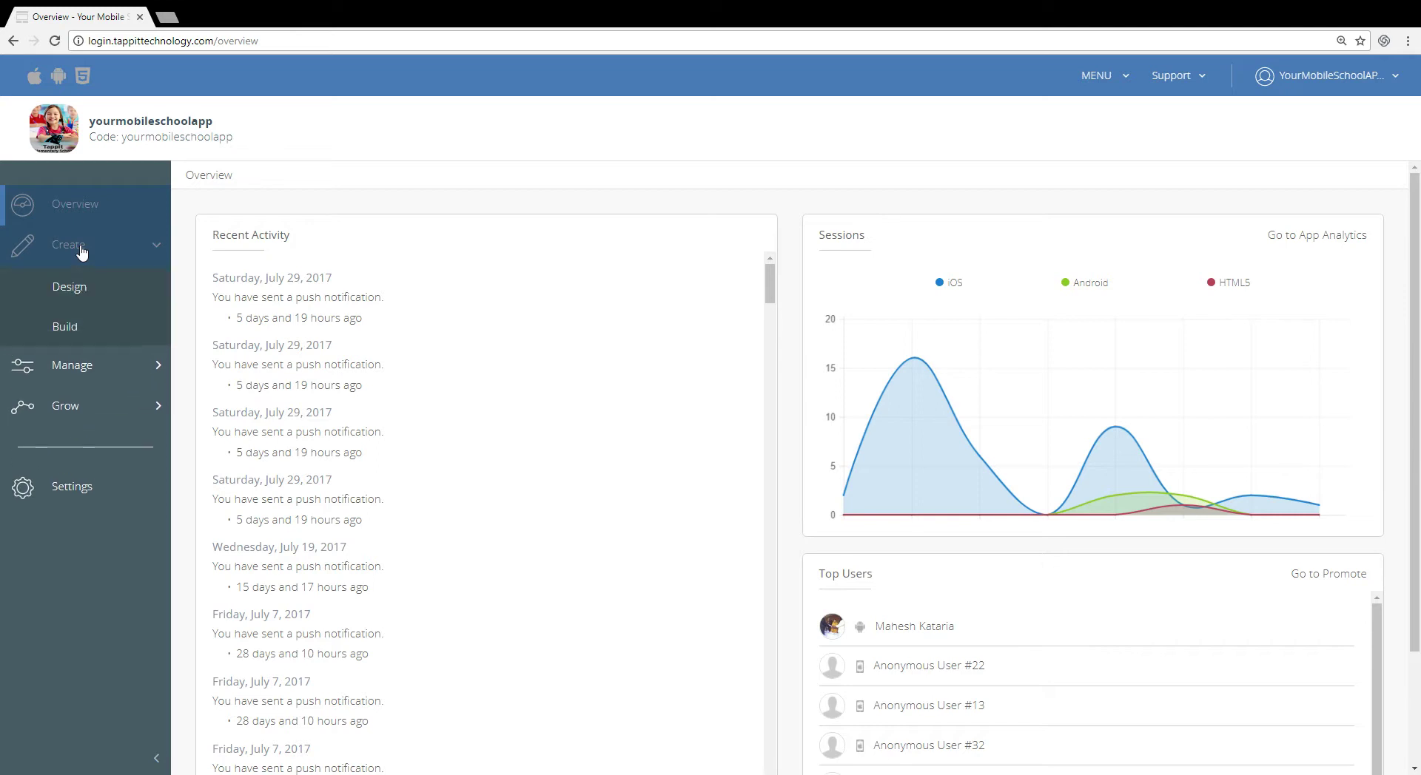
pyautogui.click(74, 333)
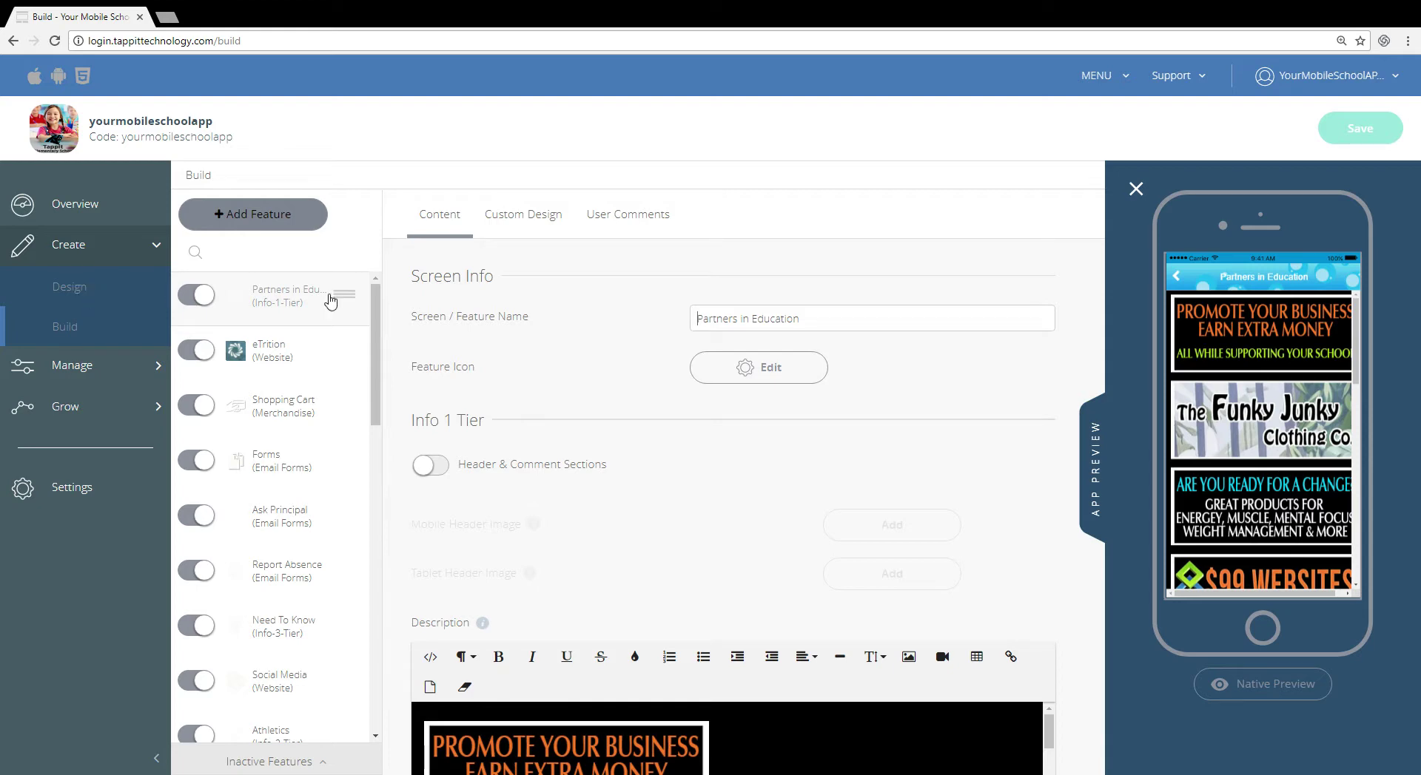
pyautogui.click(1176, 277)
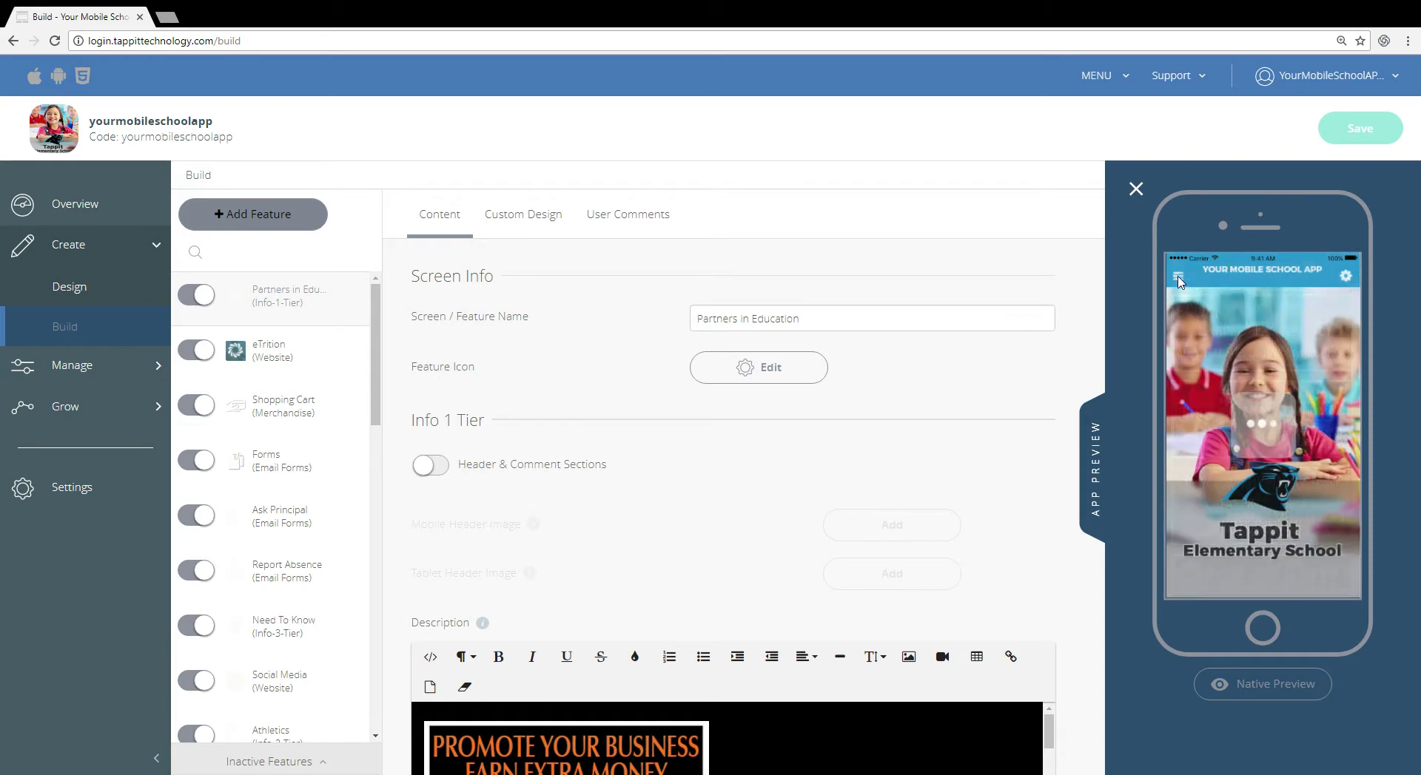
# View the Push Notifications page and the Transactions page under the app's management section
pyautogui.click(99, 370)
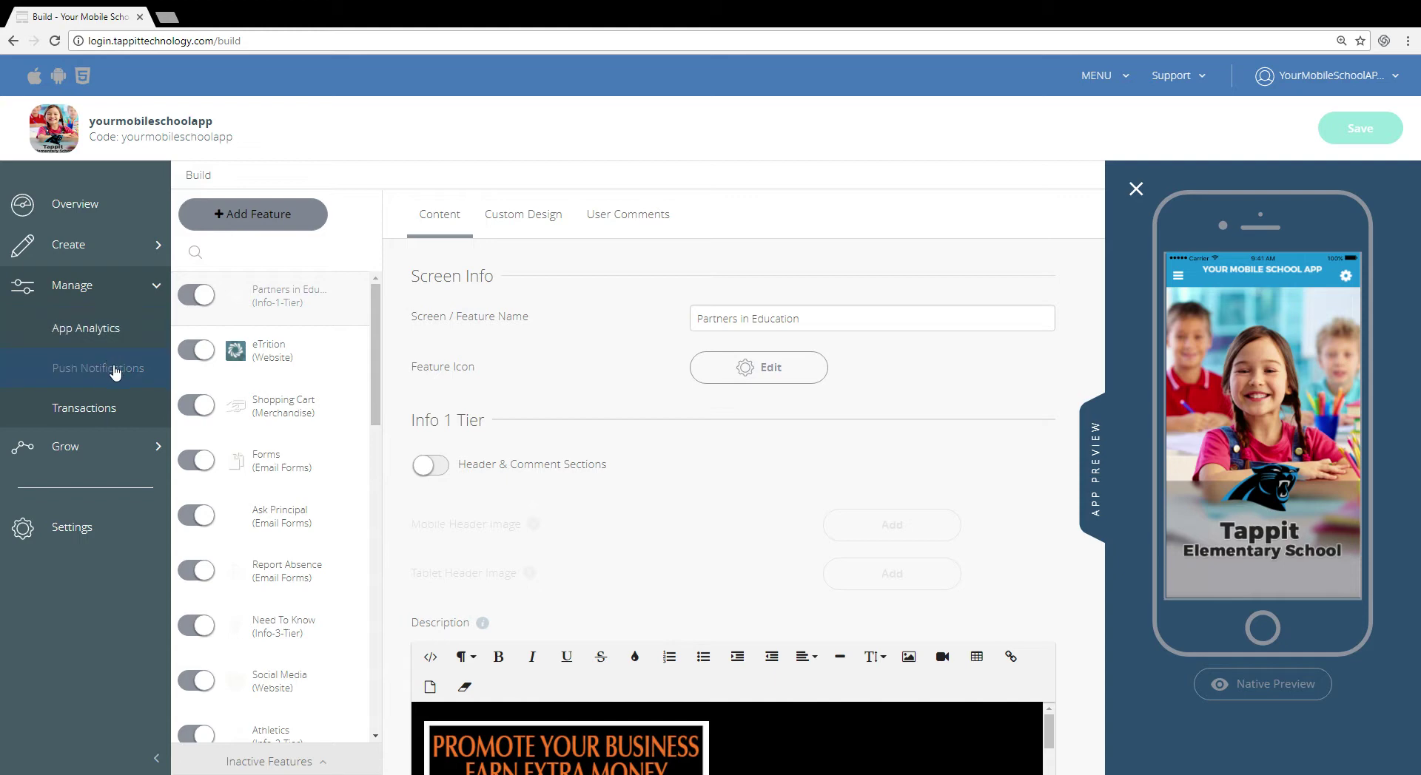
pyautogui.click(109, 368)
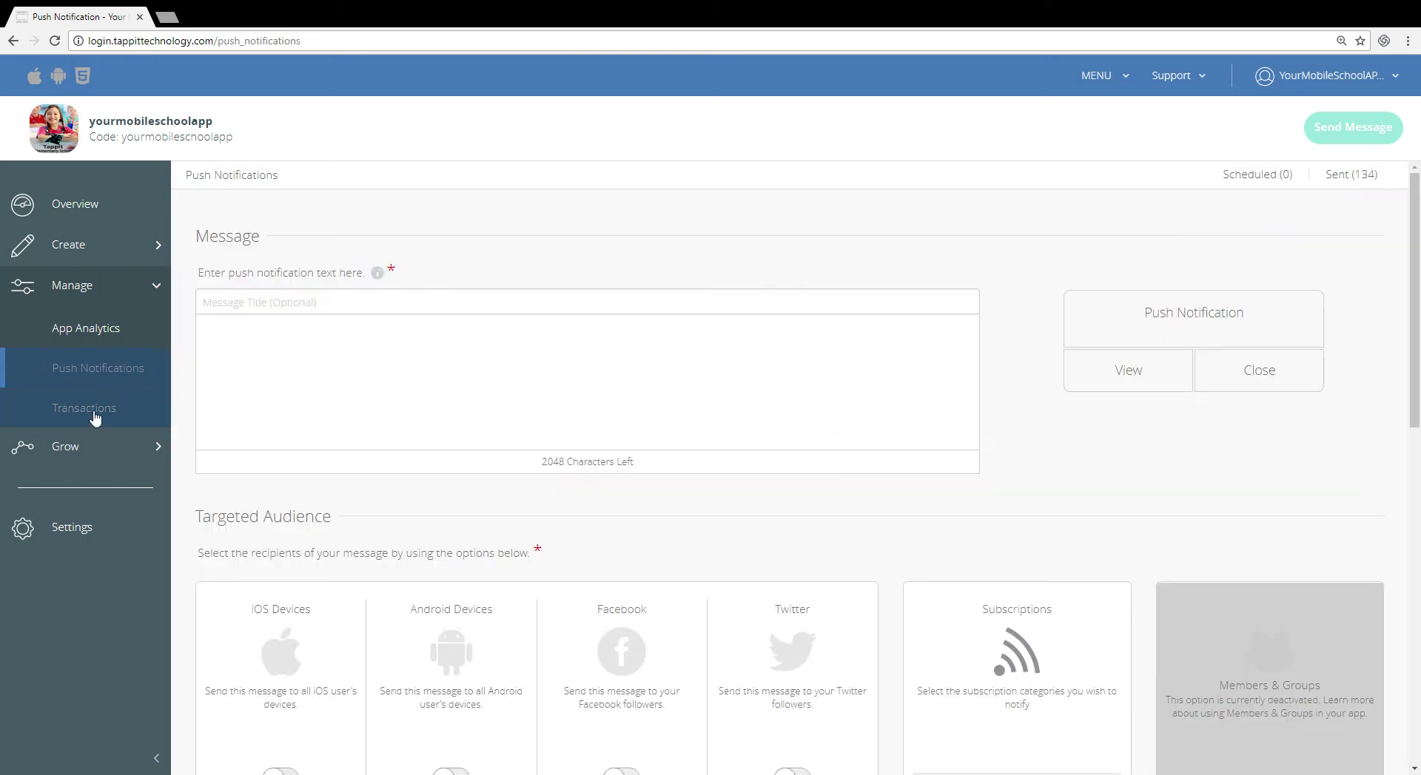
pyautogui.click(108, 414)
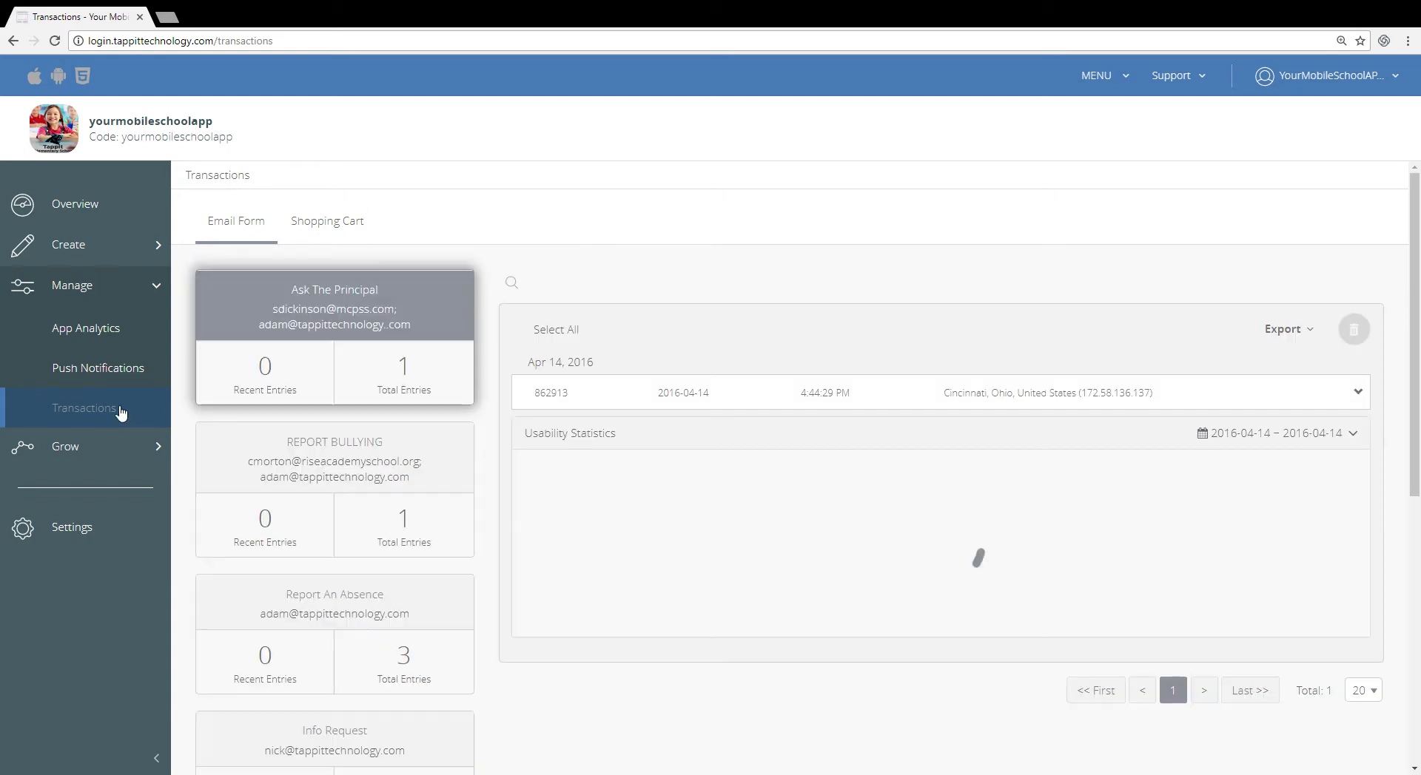
# View the Promote page and the Members & Groups settings, collapsing the app preview
pyautogui.click(72, 459)
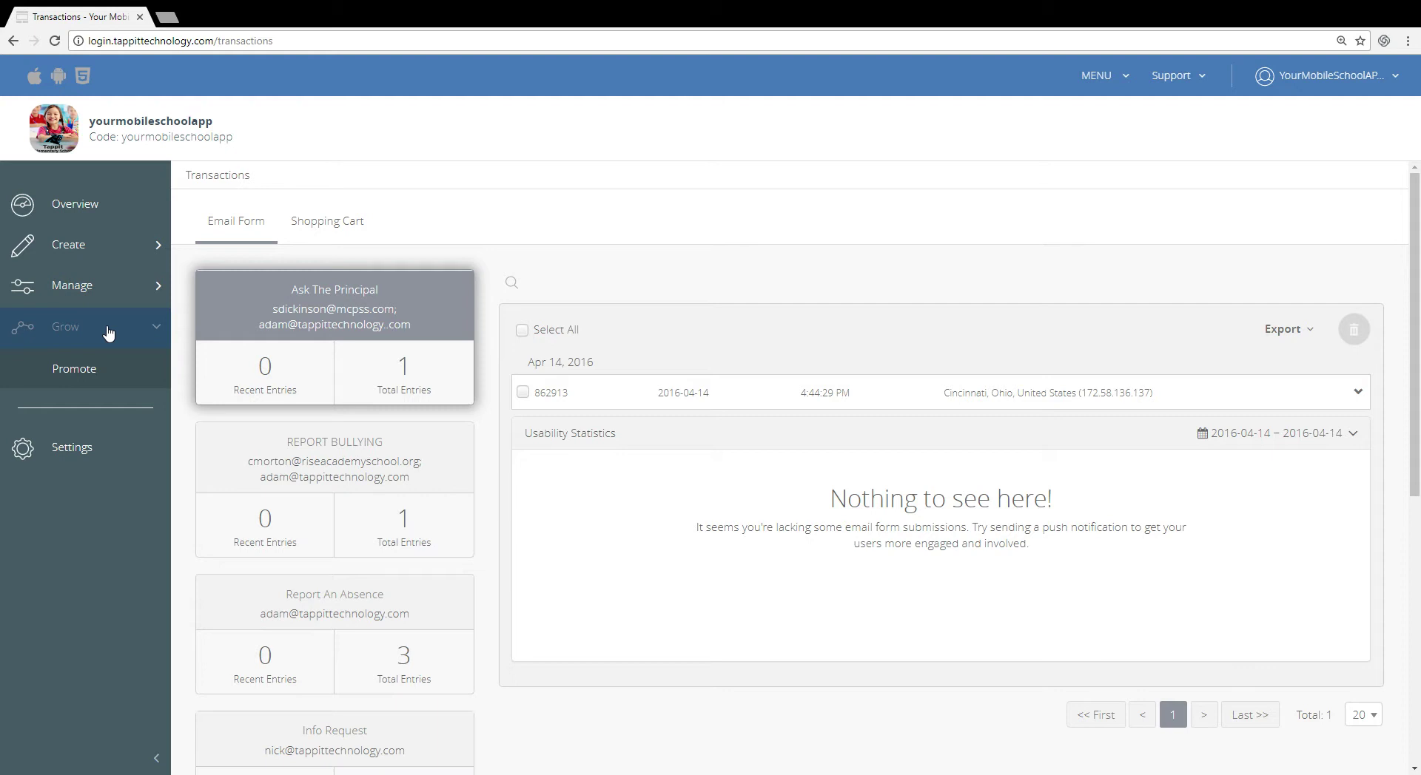
pyautogui.click(90, 370)
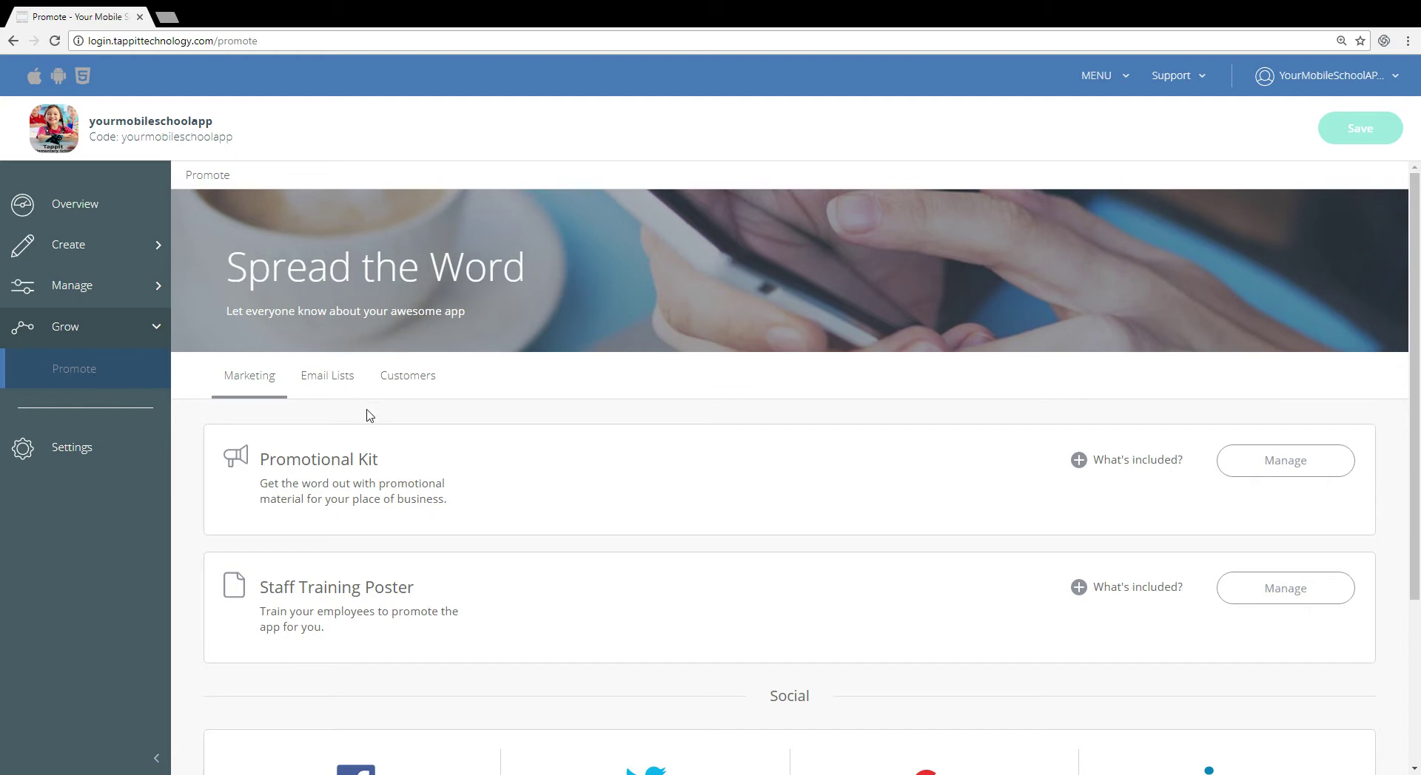
pyautogui.click(72, 453)
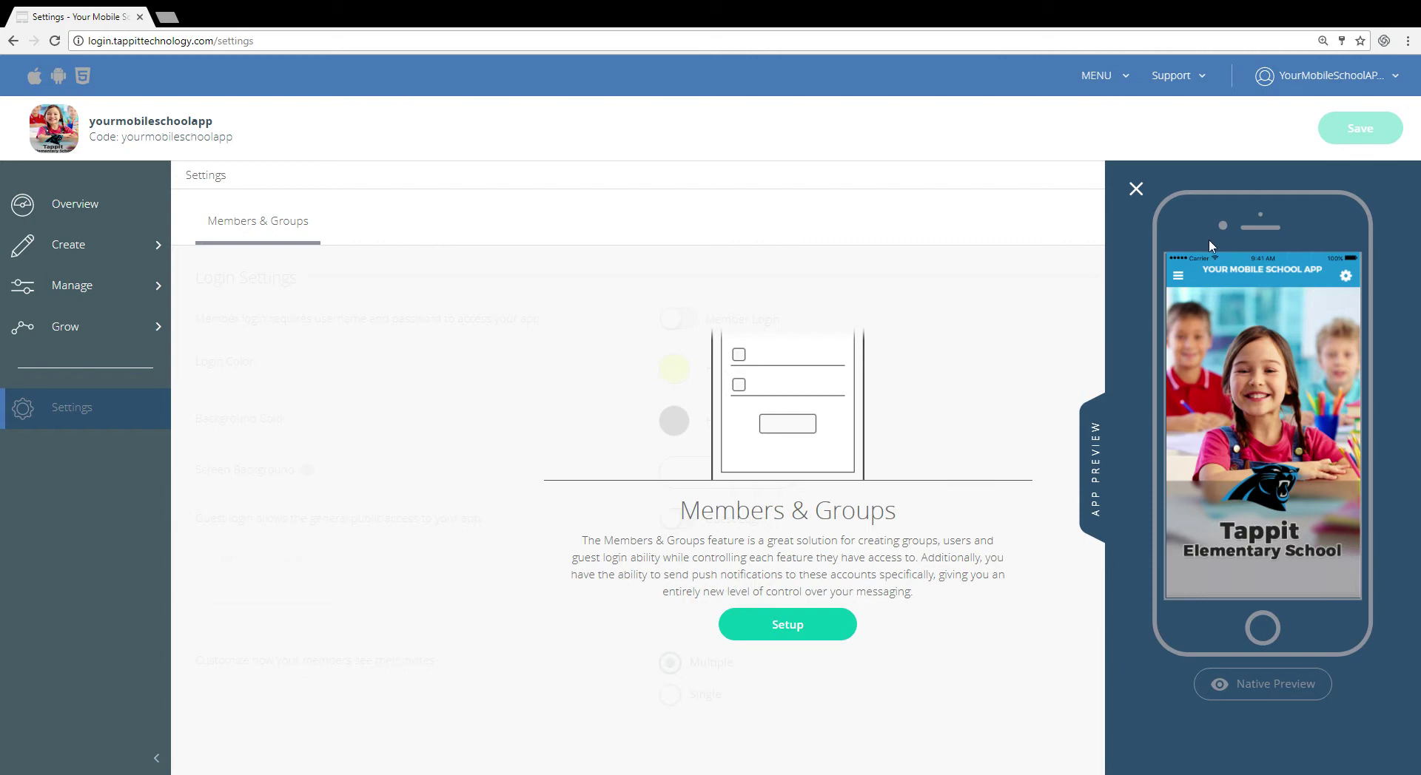
pyautogui.click(1140, 190)
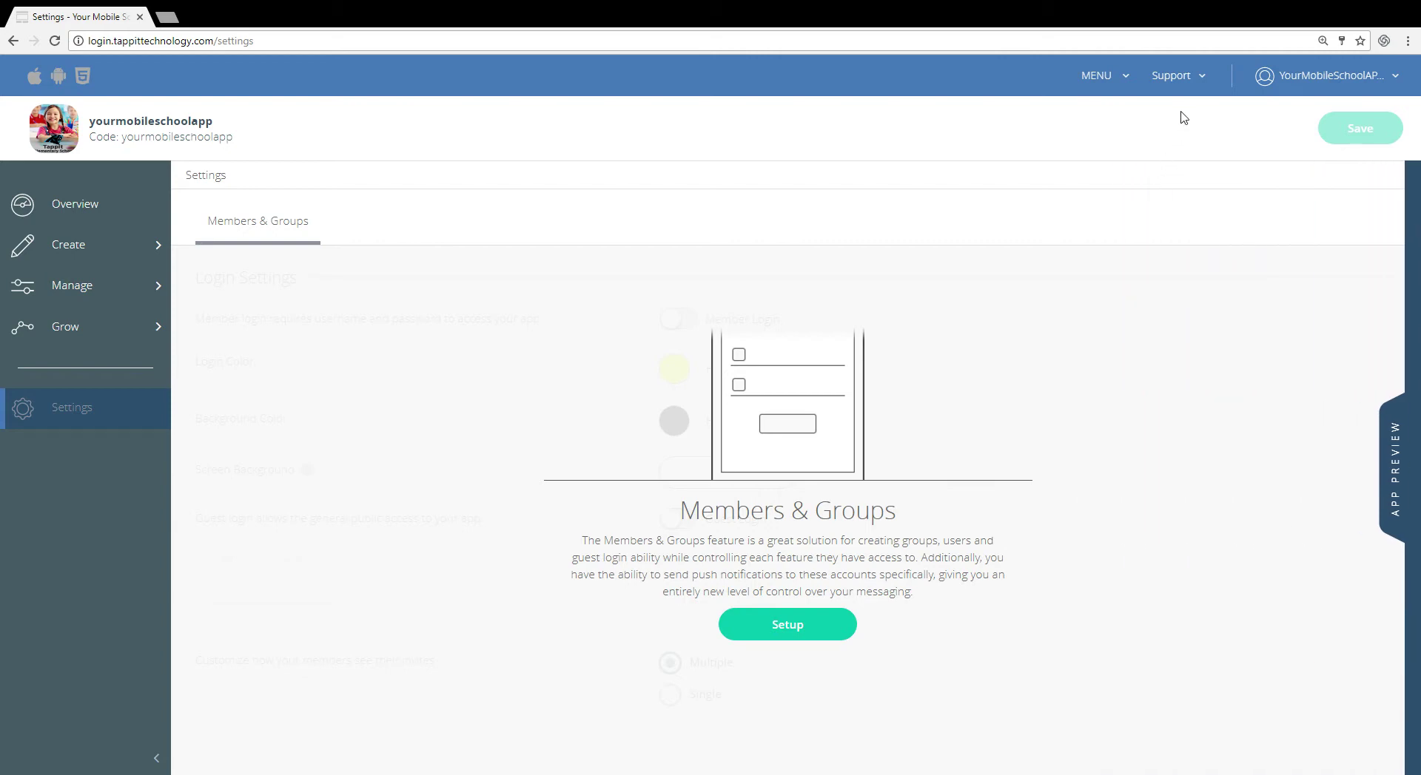
# Open the account settings and examine the name, login email and telephone fields
pyautogui.click(1297, 79)
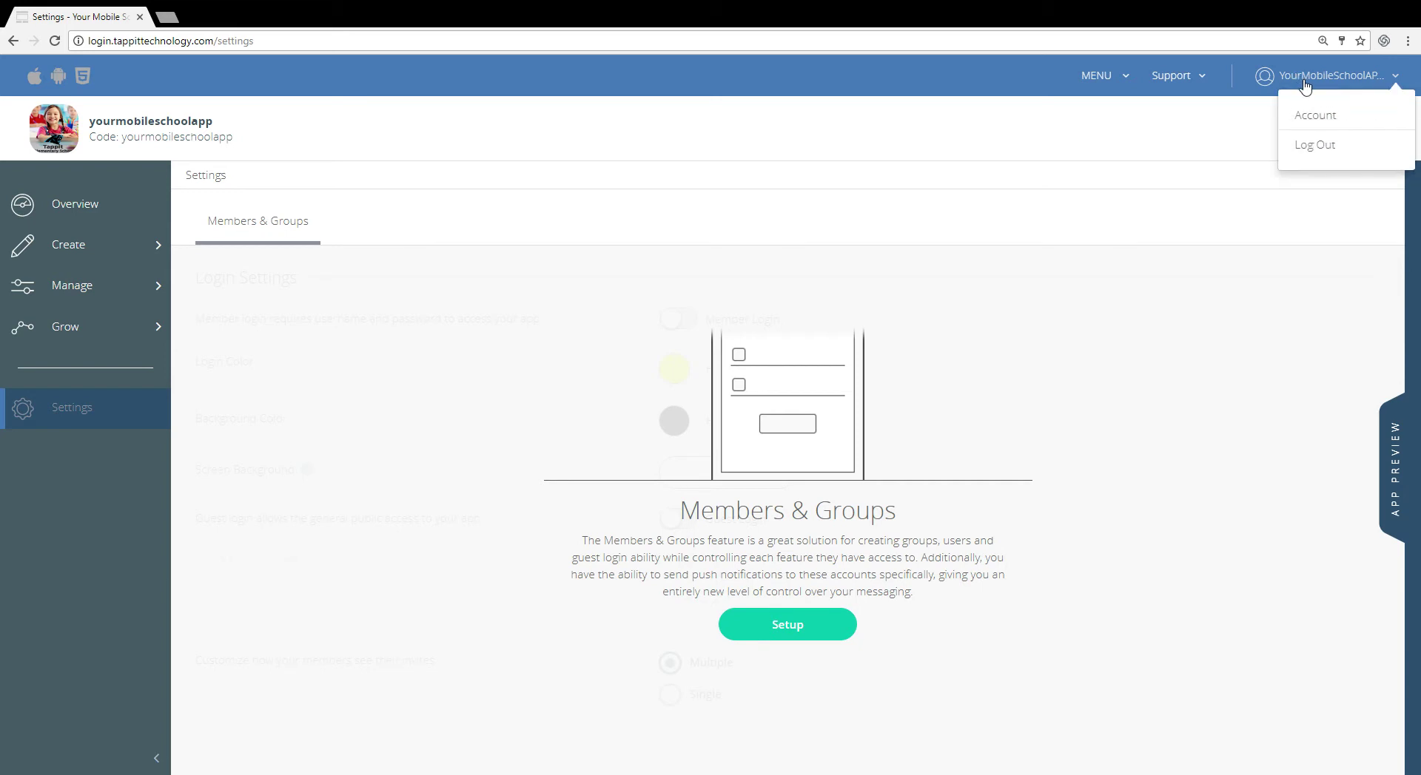
pyautogui.click(1329, 116)
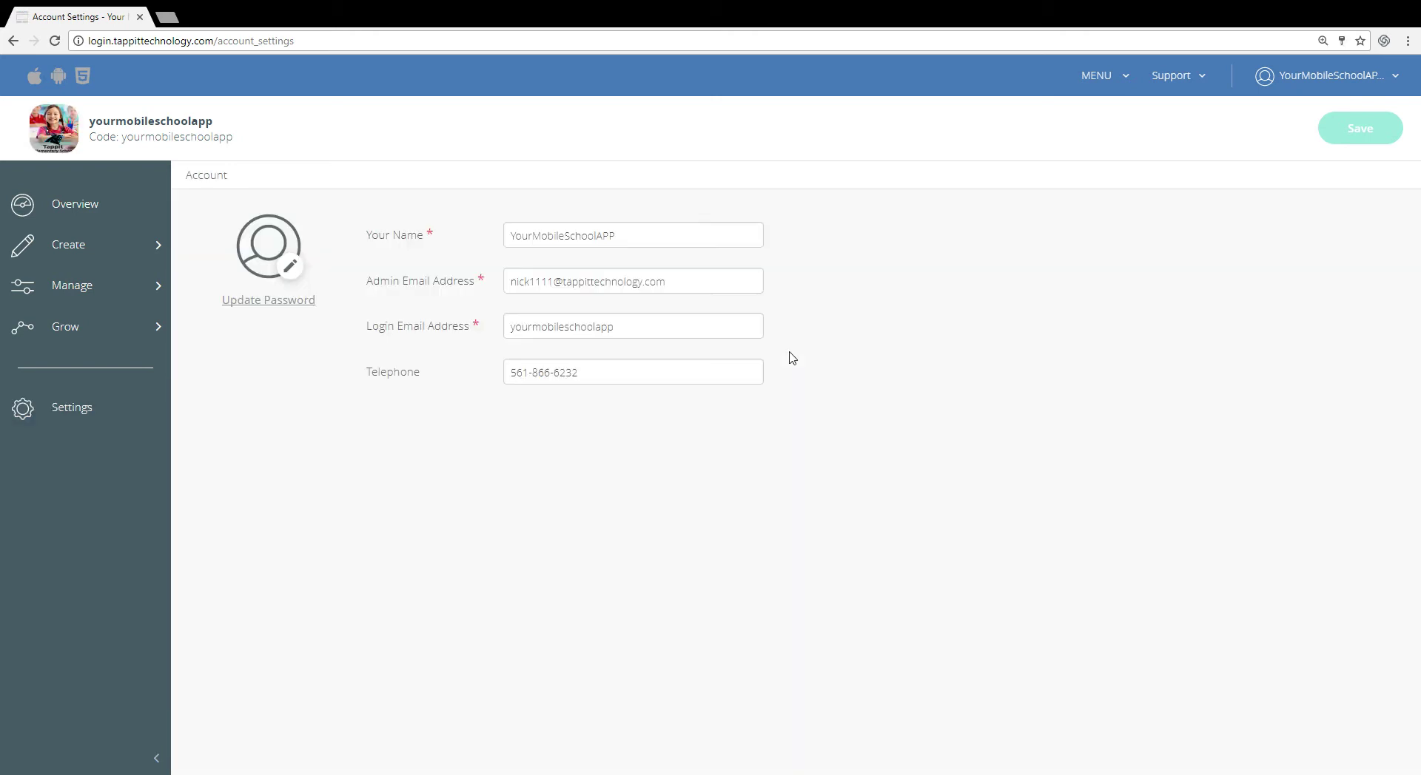
pyautogui.click(655, 336)
pyautogui.click(666, 242)
pyautogui.click(593, 385)
# Open the Work Order form, examine its contact, change request, attachment and disclaimer sections, and return to the account settings
pyautogui.click(1113, 79)
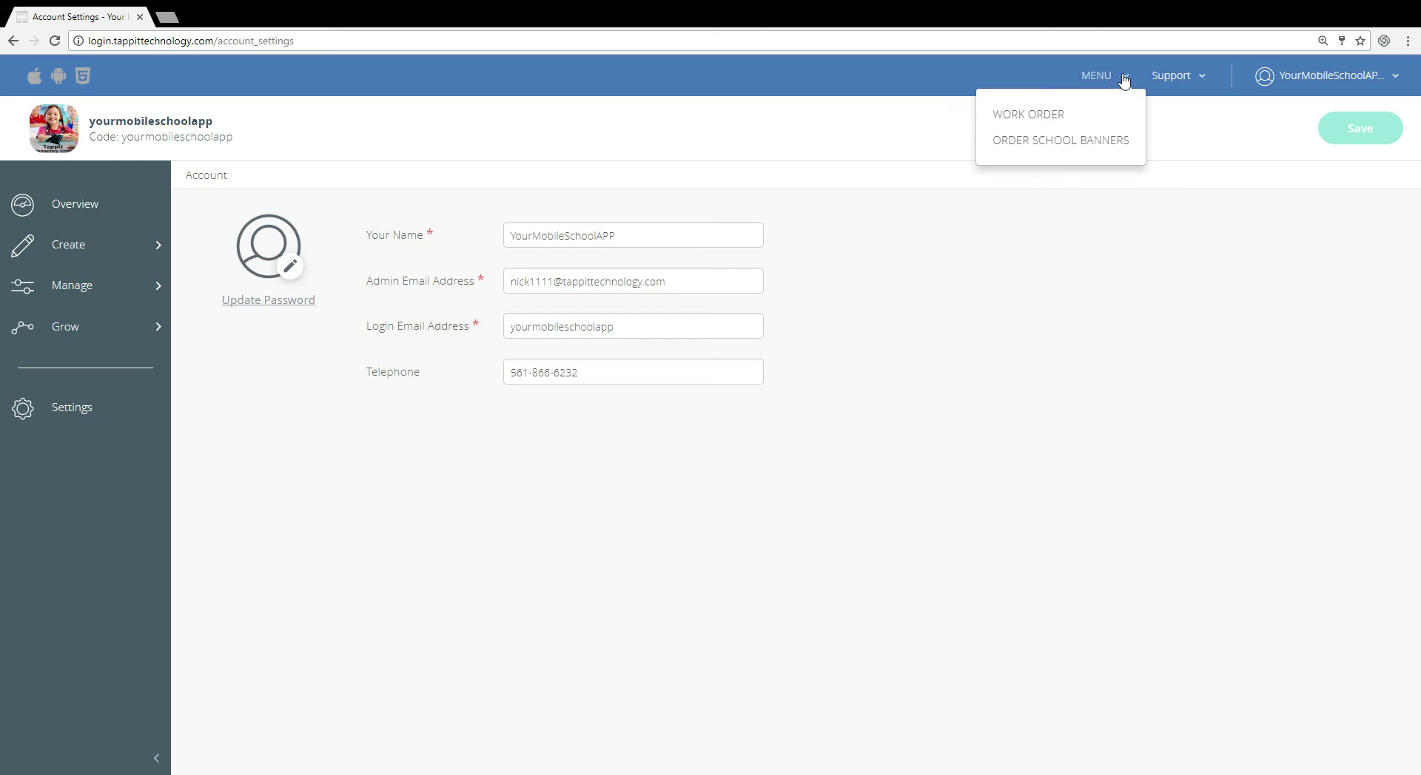
pyautogui.click(1033, 120)
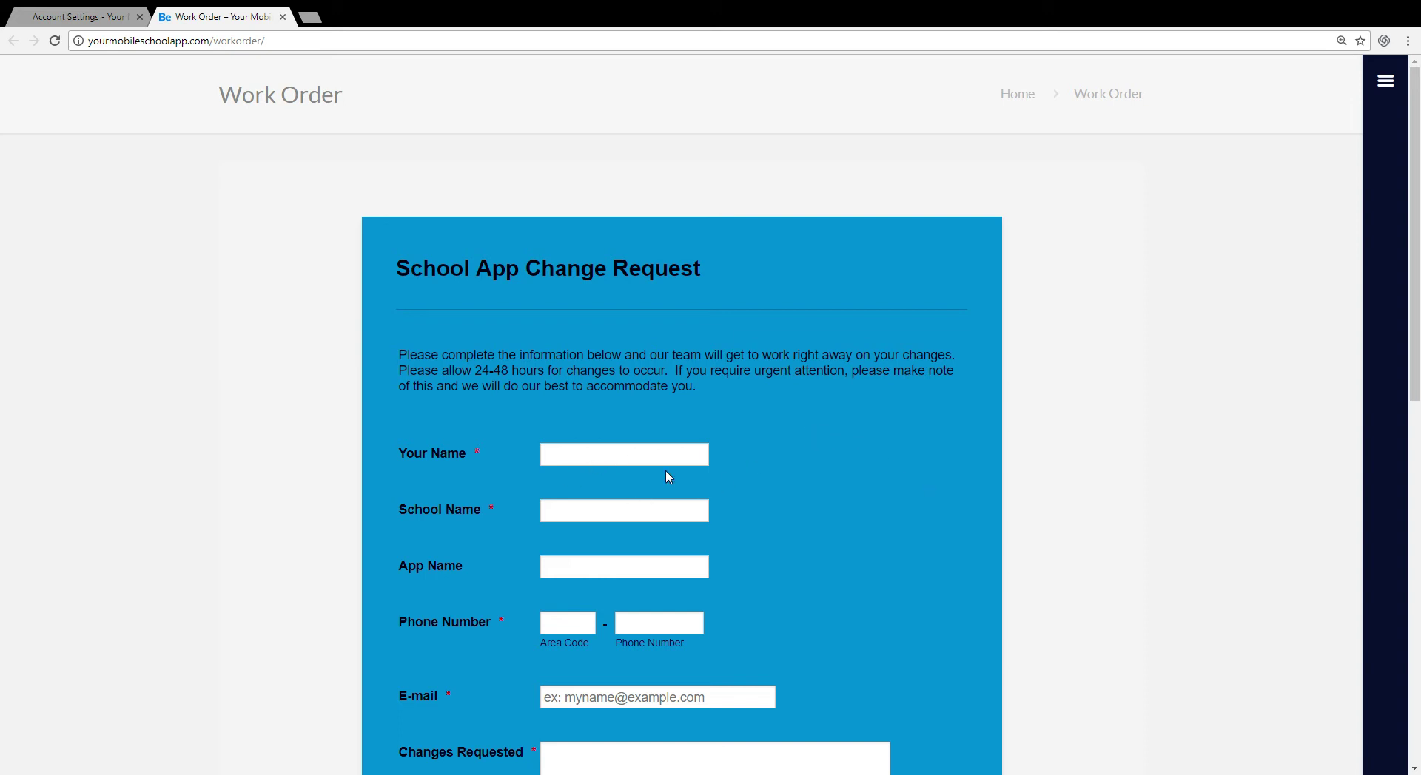
pyautogui.scroll(-5, 786, 560)
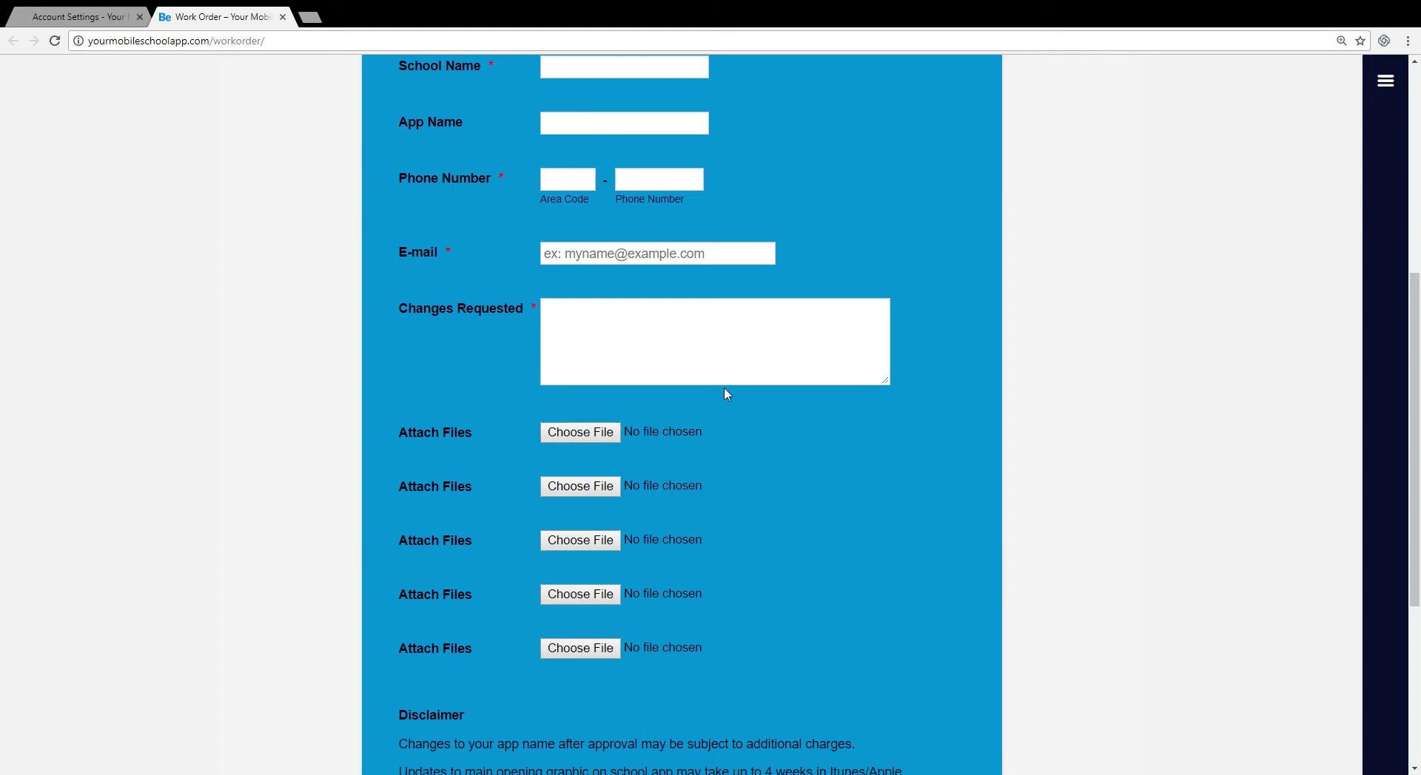
pyautogui.click(743, 347)
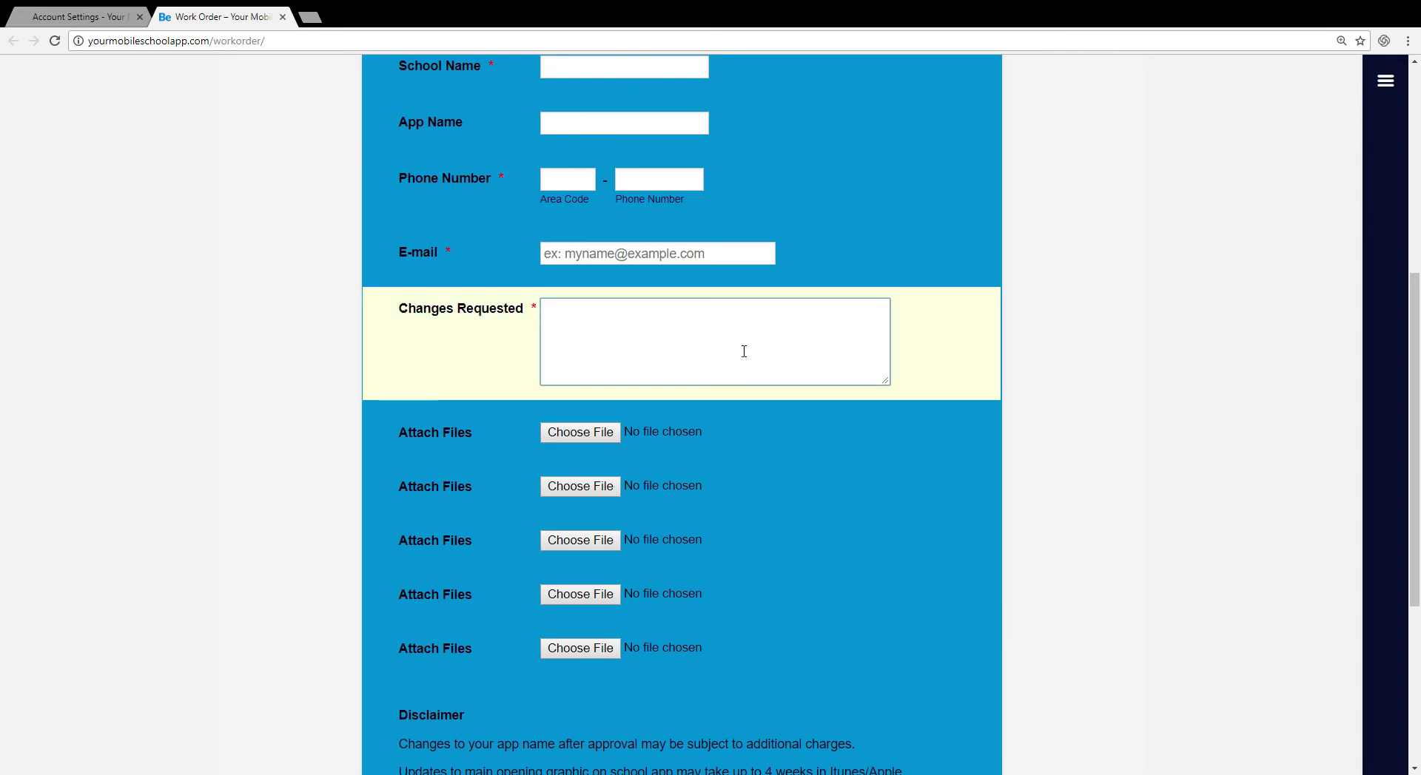
pyautogui.scroll(6, 743, 356)
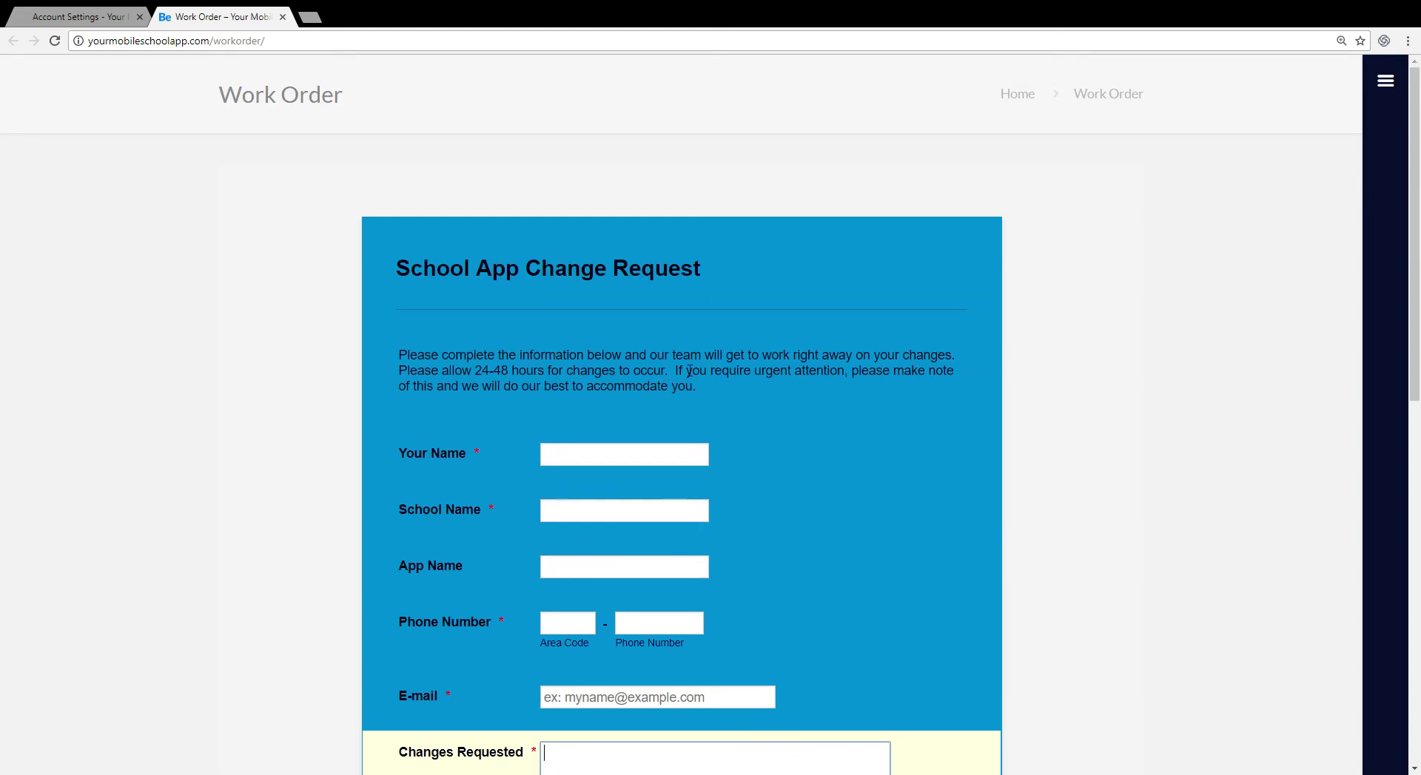
pyautogui.scroll(-4, 740, 500)
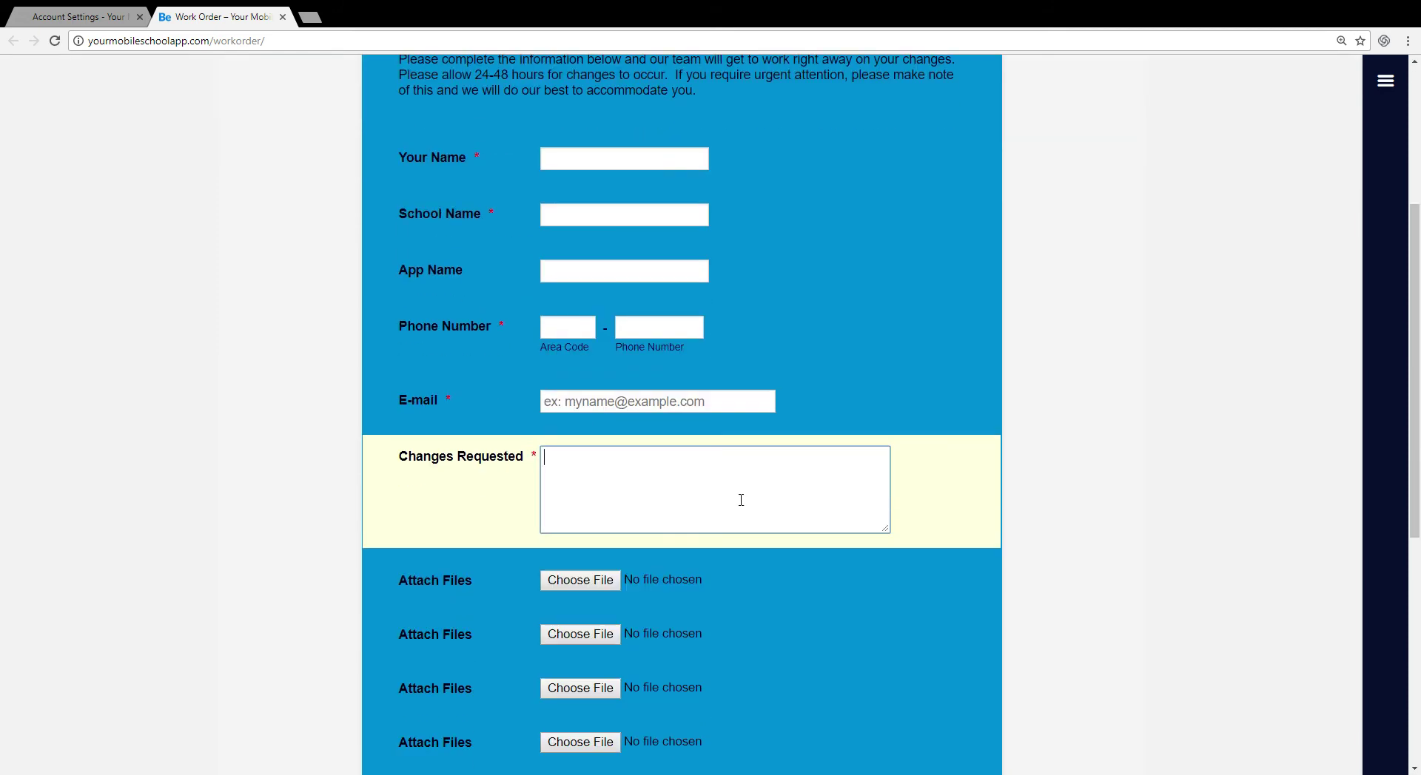
pyautogui.scroll(-6, 756, 455)
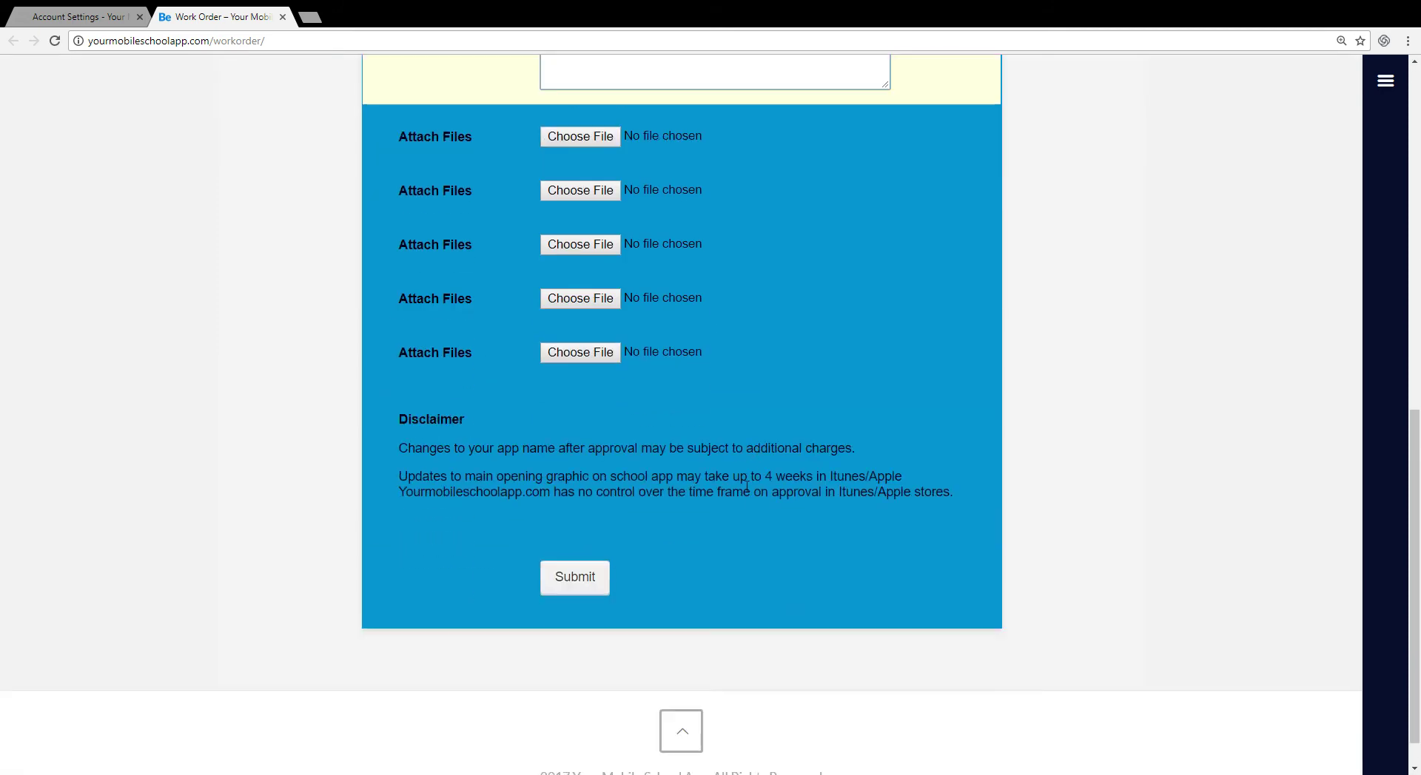
pyautogui.scroll(10, 733, 501)
pyautogui.moveTo(411, 270); pyautogui.dragTo(668, 274)
pyautogui.scroll(-6, 714, 518)
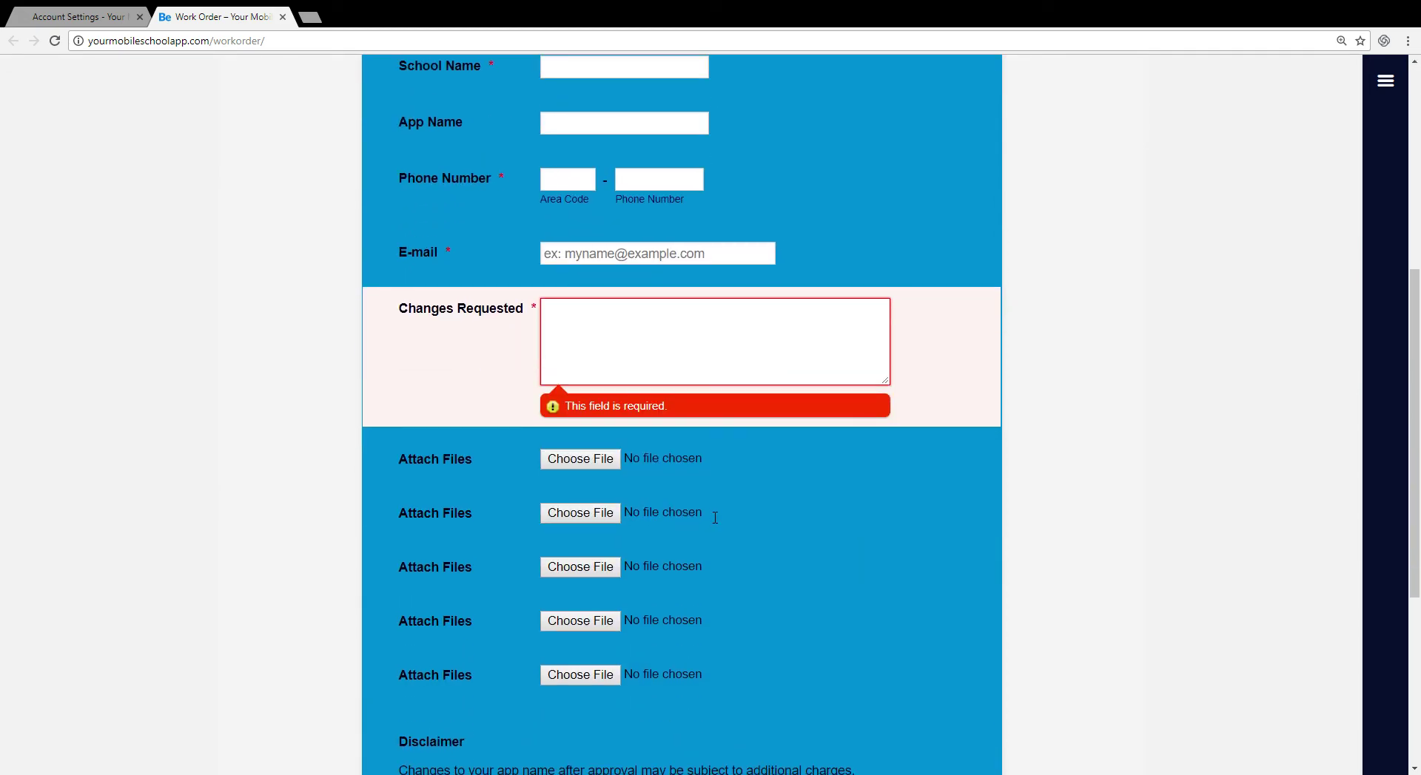
pyautogui.scroll(6, 712, 516)
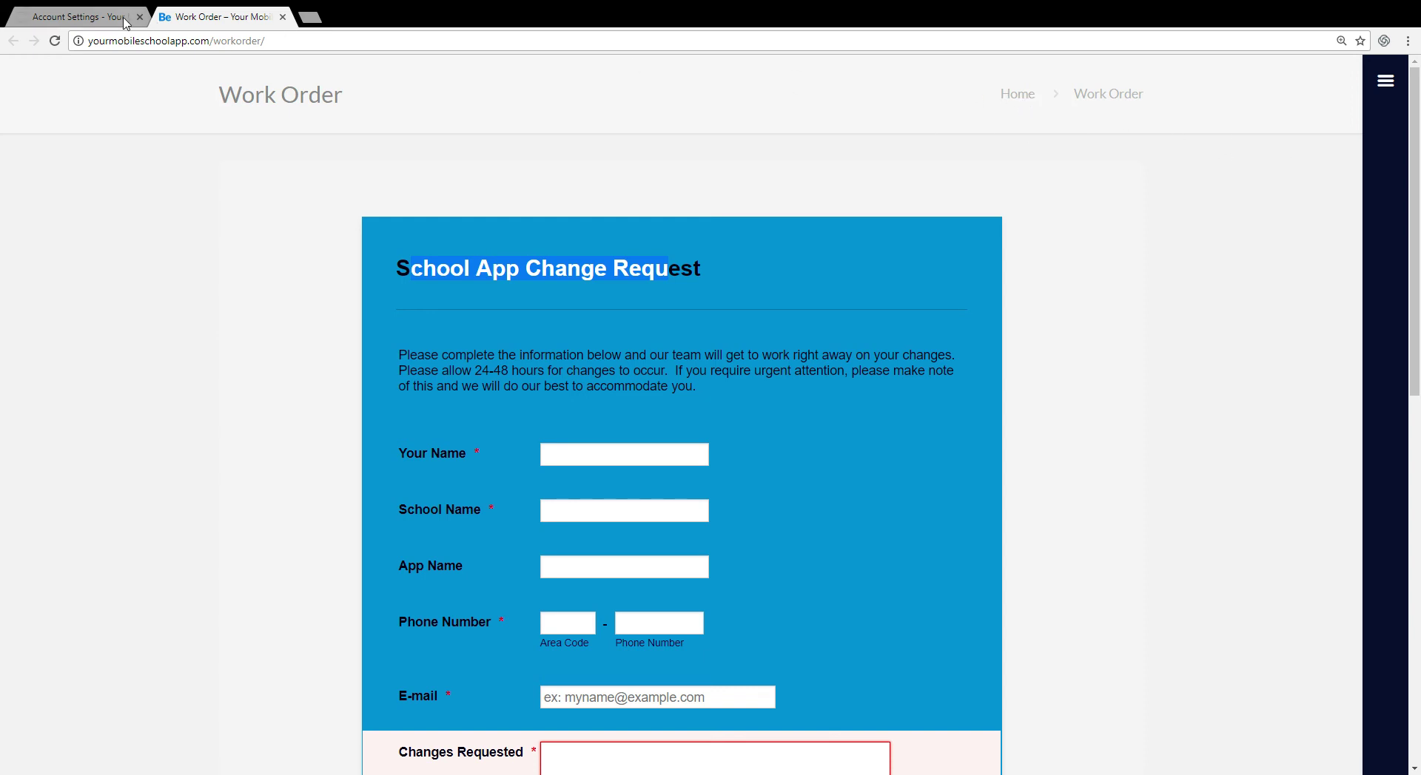
pyautogui.click(151, 21)
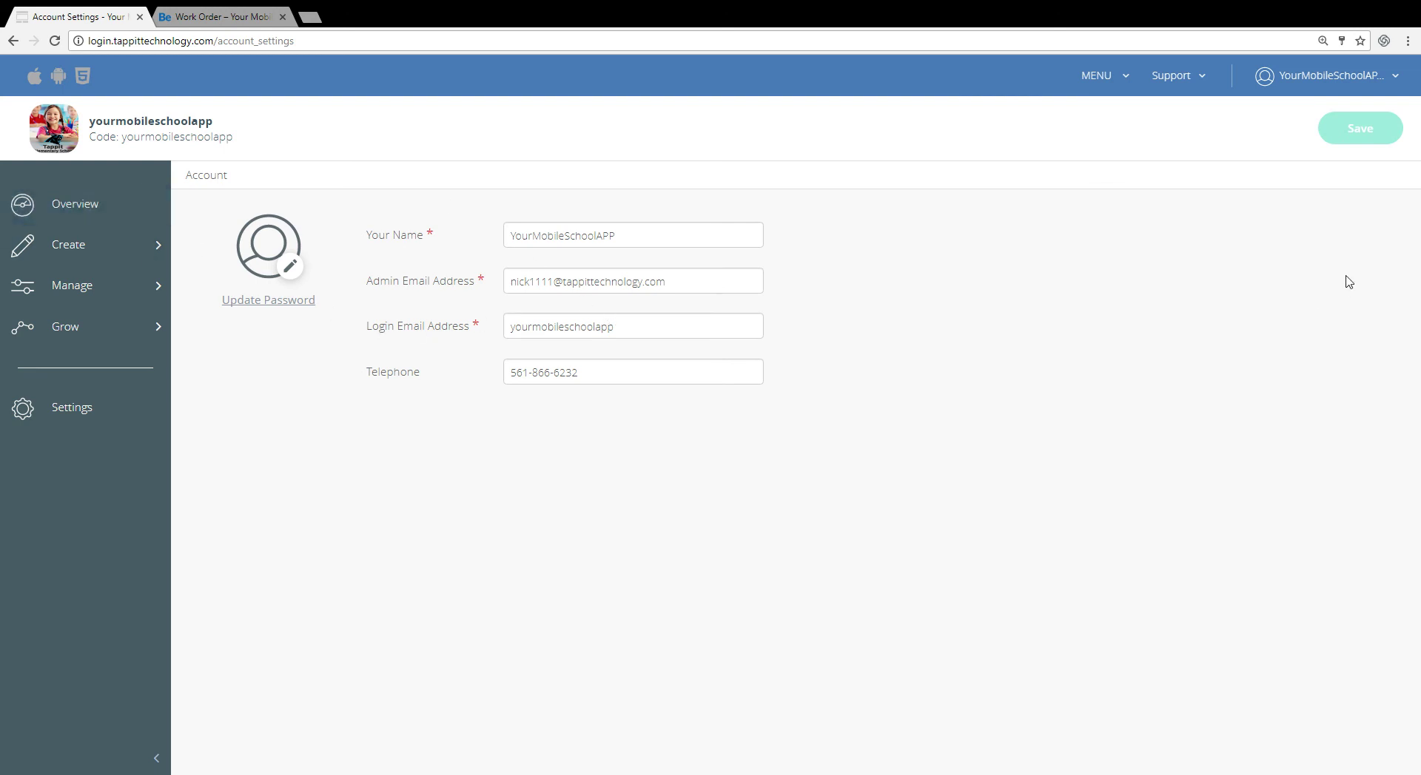